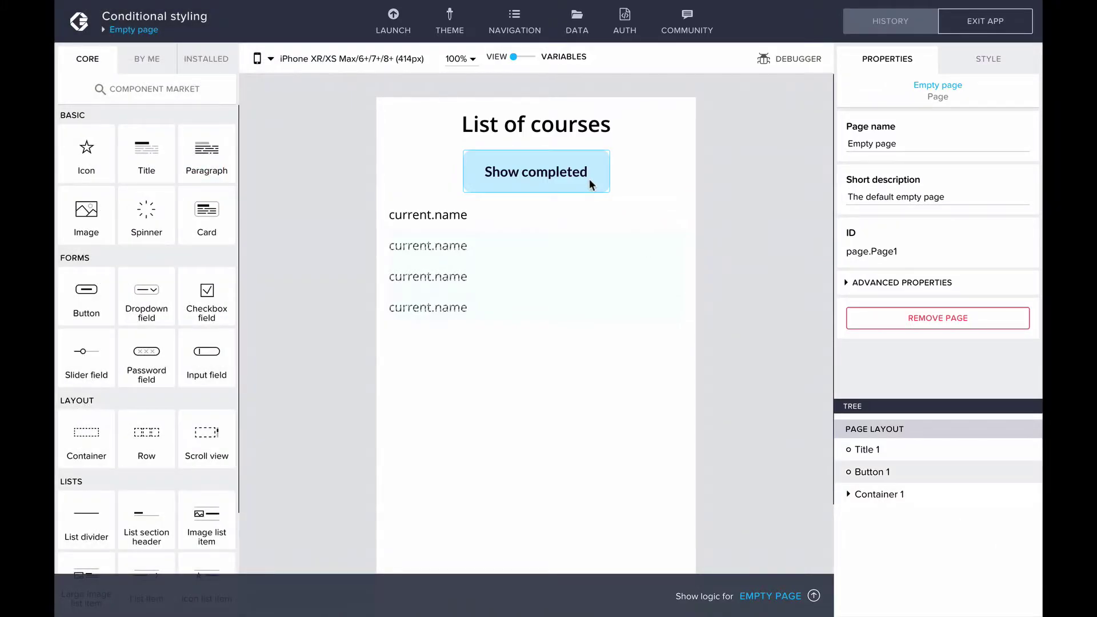
# Inspect Button 1's Set page variable logic, then view the page variables completed and listOfCourses
pyautogui.click(590, 183)
pyautogui.click(813, 595)
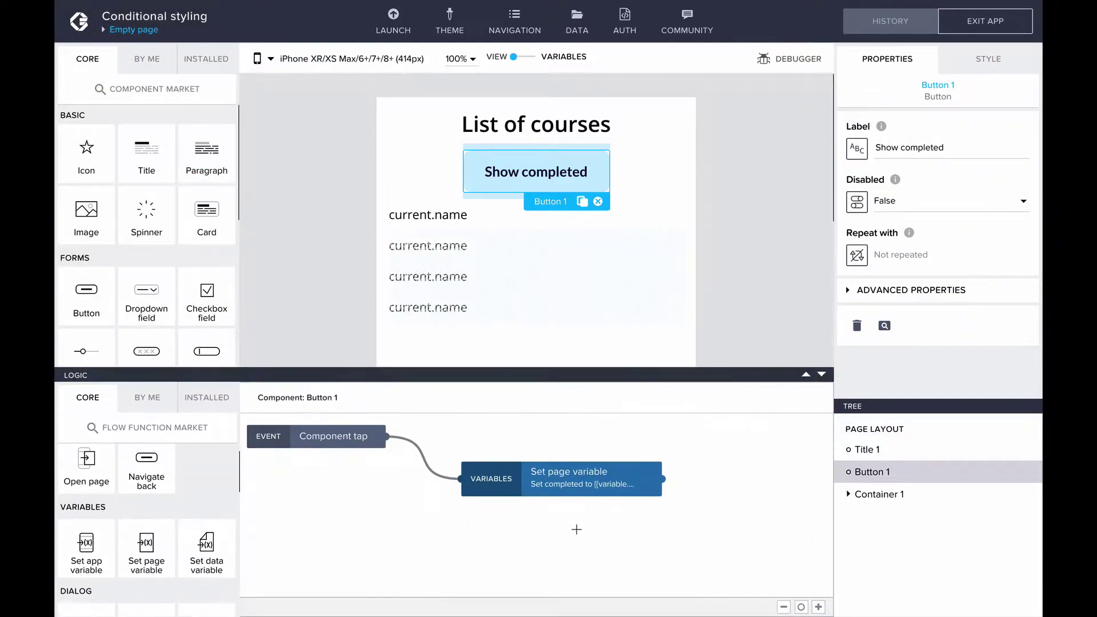
pyautogui.click(639, 490)
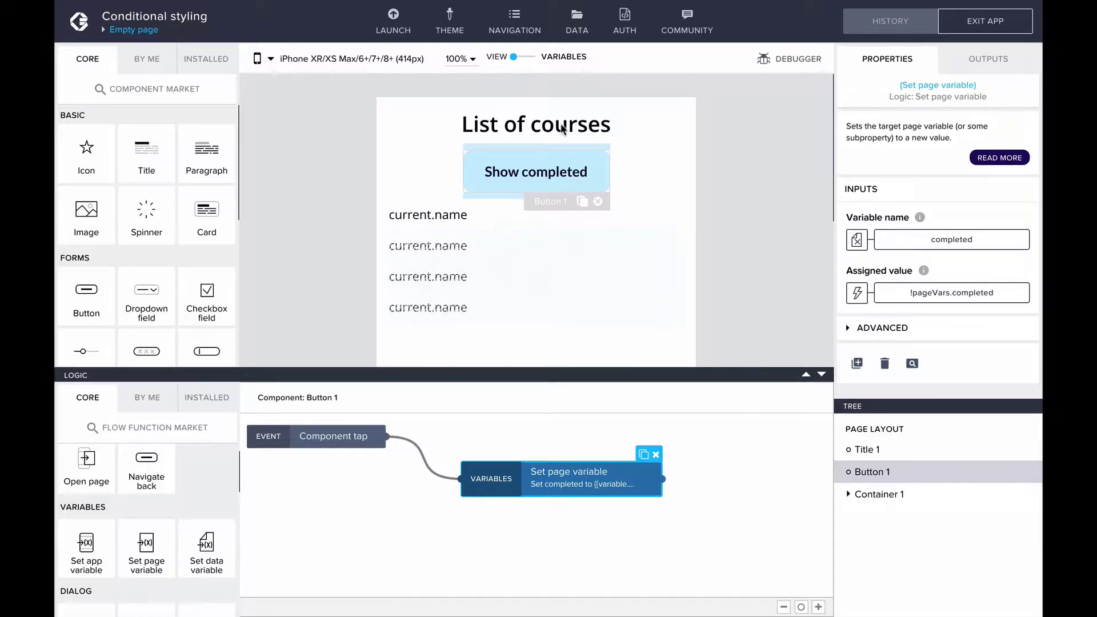
pyautogui.click(524, 56)
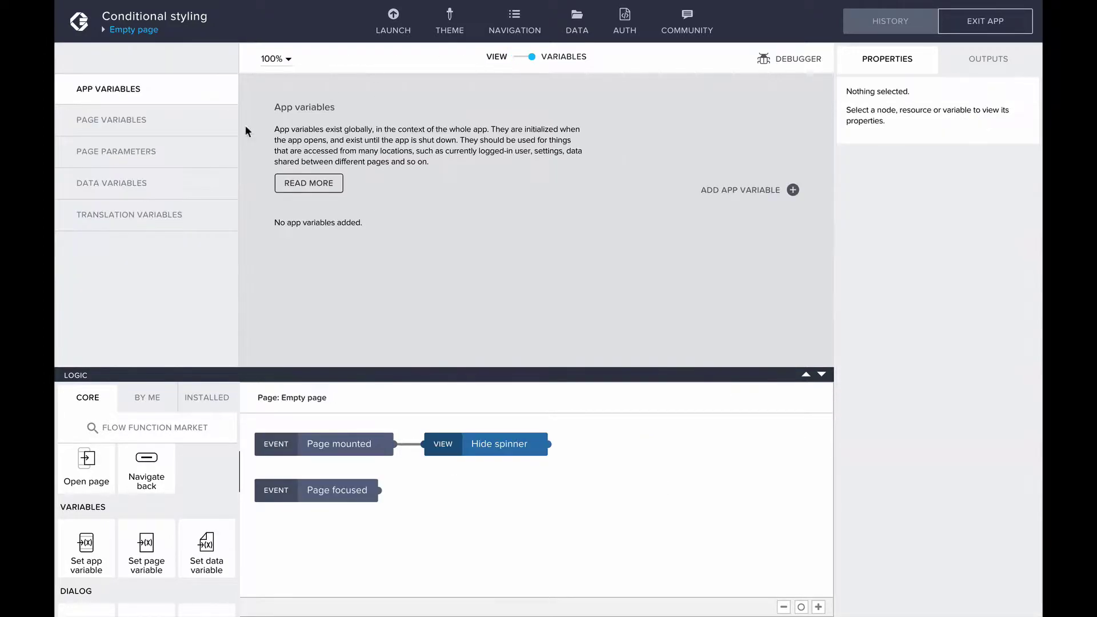
pyautogui.click(147, 120)
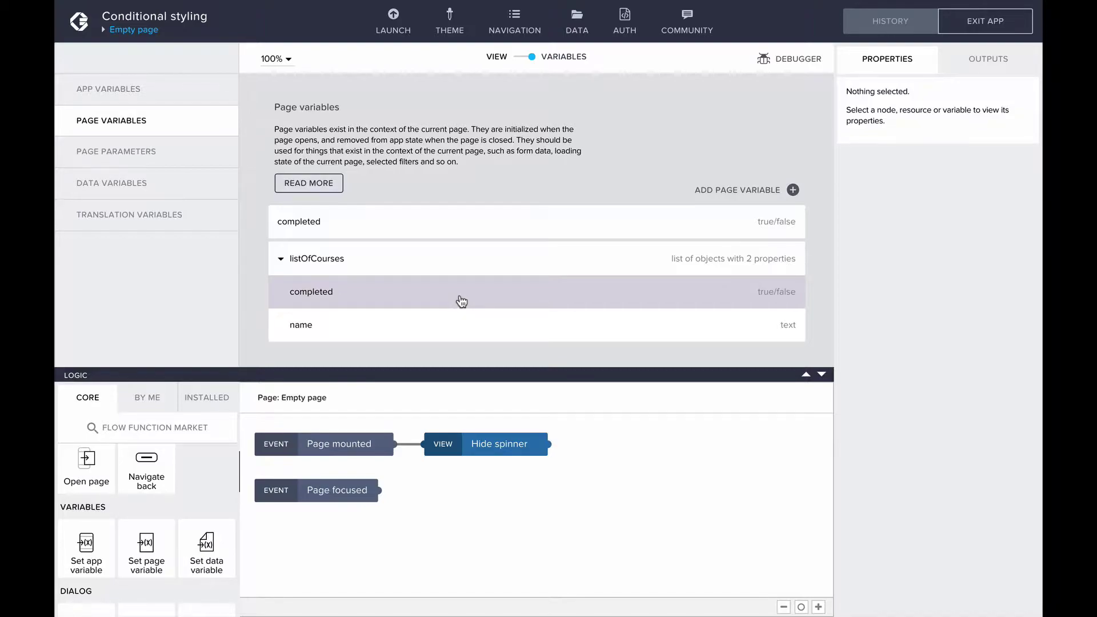
# Return to the List of courses page with the logic panel collapsed and the Show completed button selected
pyautogui.click(531, 59)
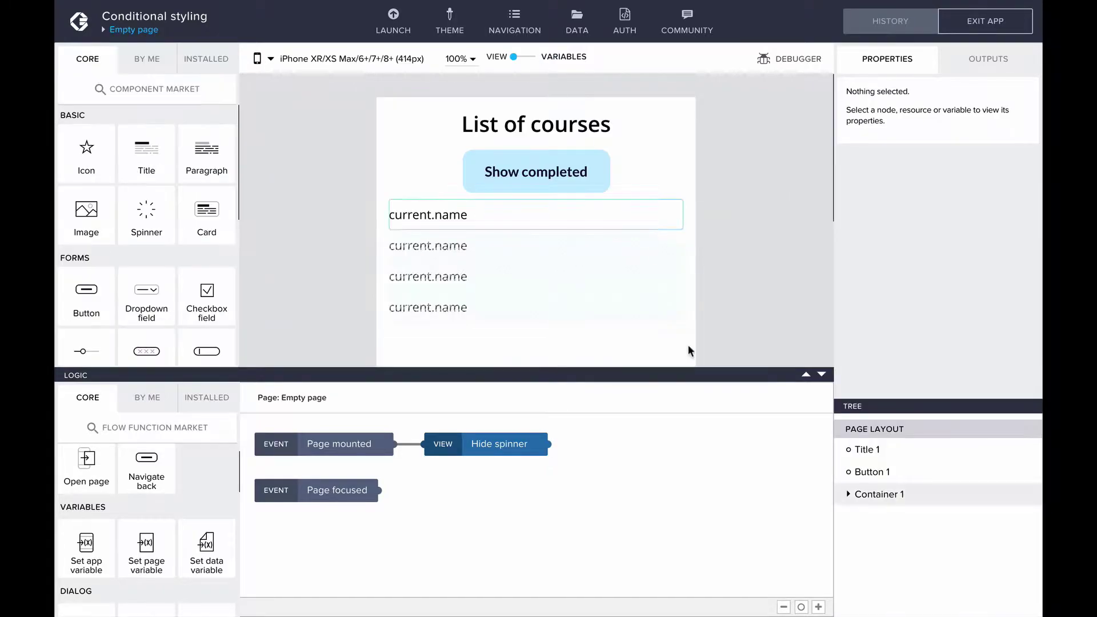
pyautogui.click(823, 374)
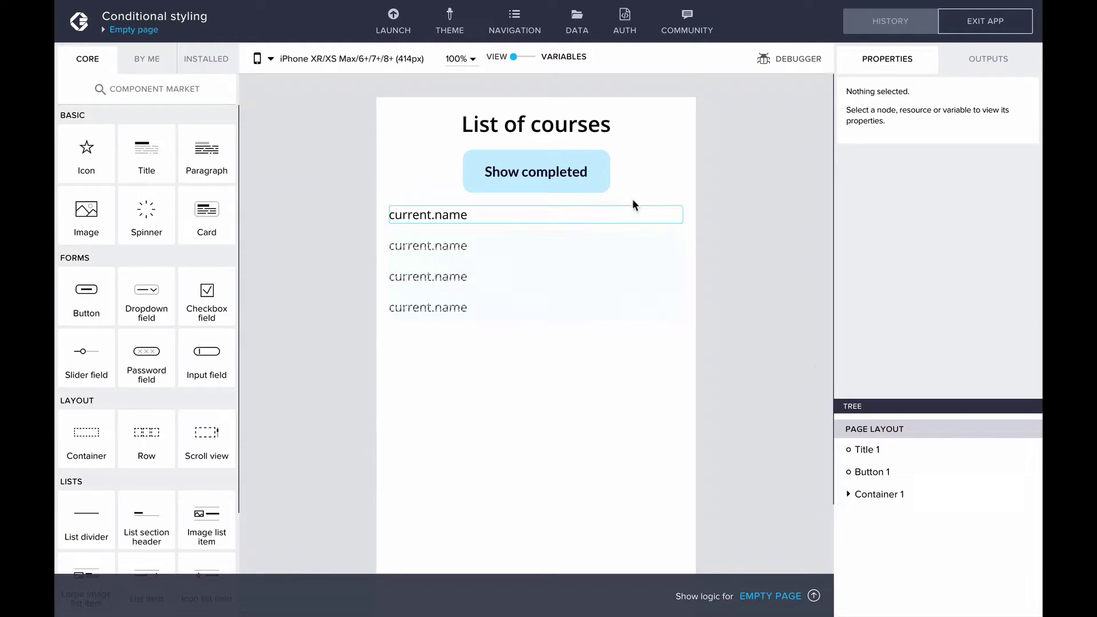
pyautogui.click(603, 180)
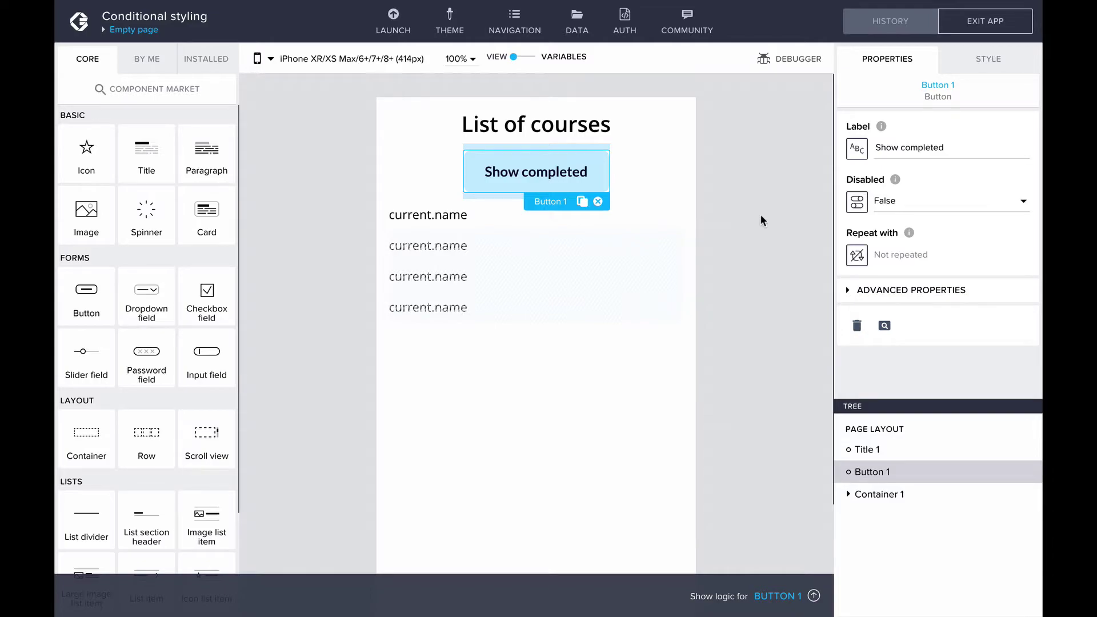
# Switch the Show completed button's Background color to a Formula holding "#c6ecff"
pyautogui.click(983, 70)
pyautogui.scroll(-5, 984, 170)
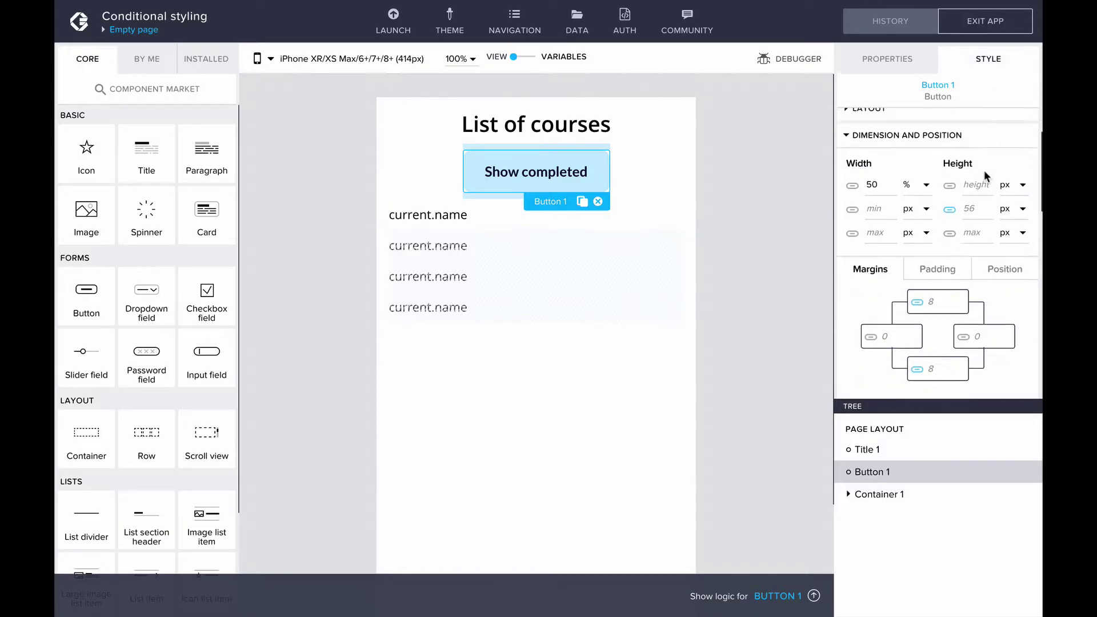
pyautogui.scroll(-10, 976, 223)
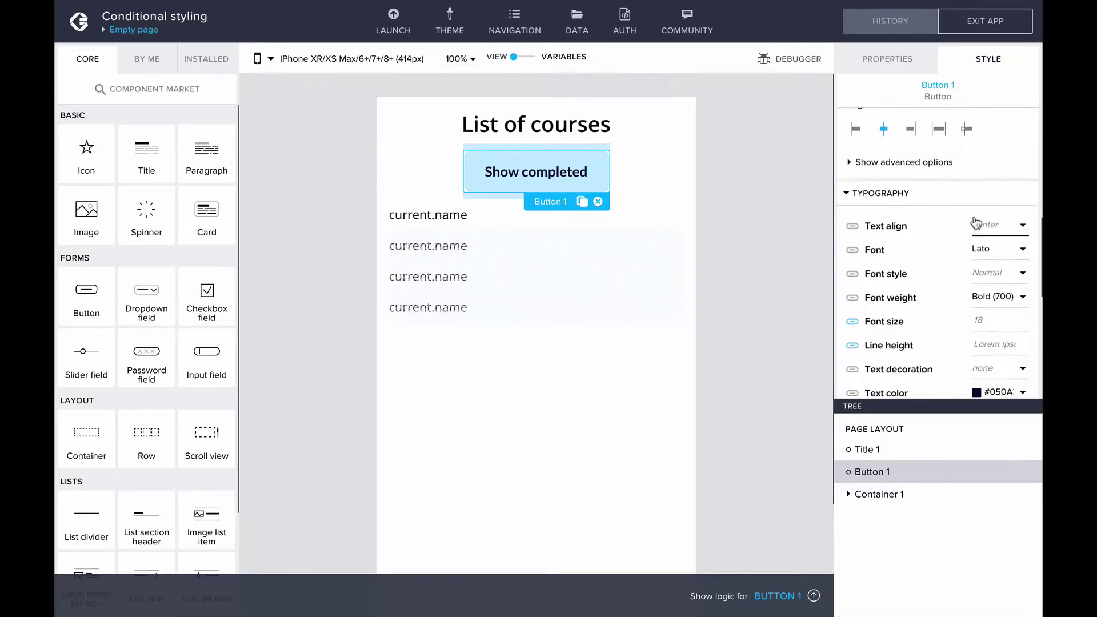
pyautogui.click(1000, 240)
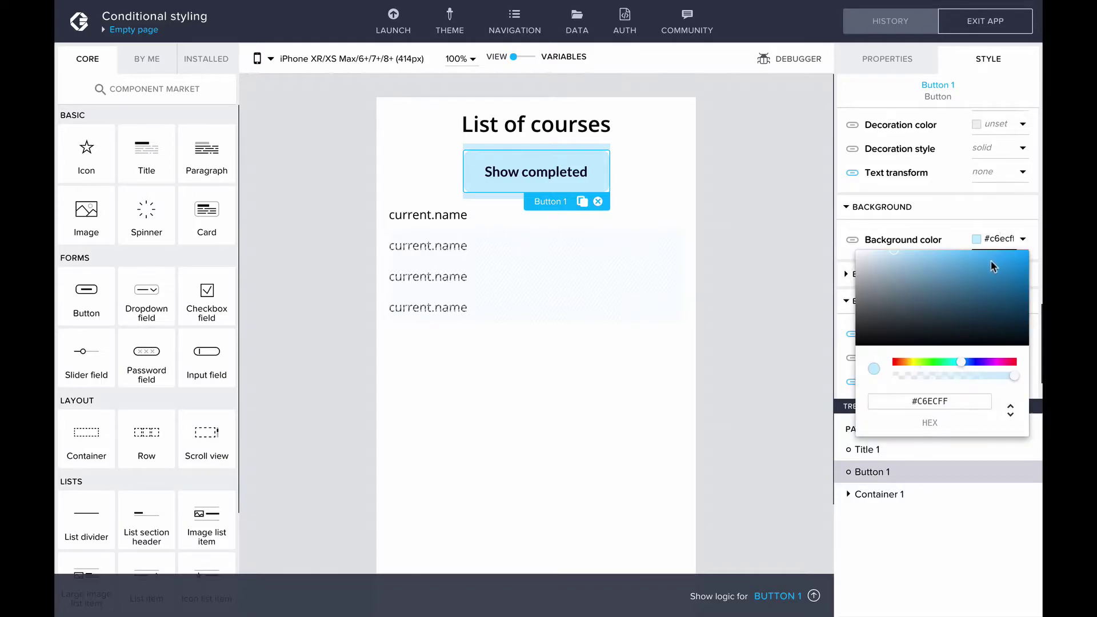
pyautogui.click(852, 240)
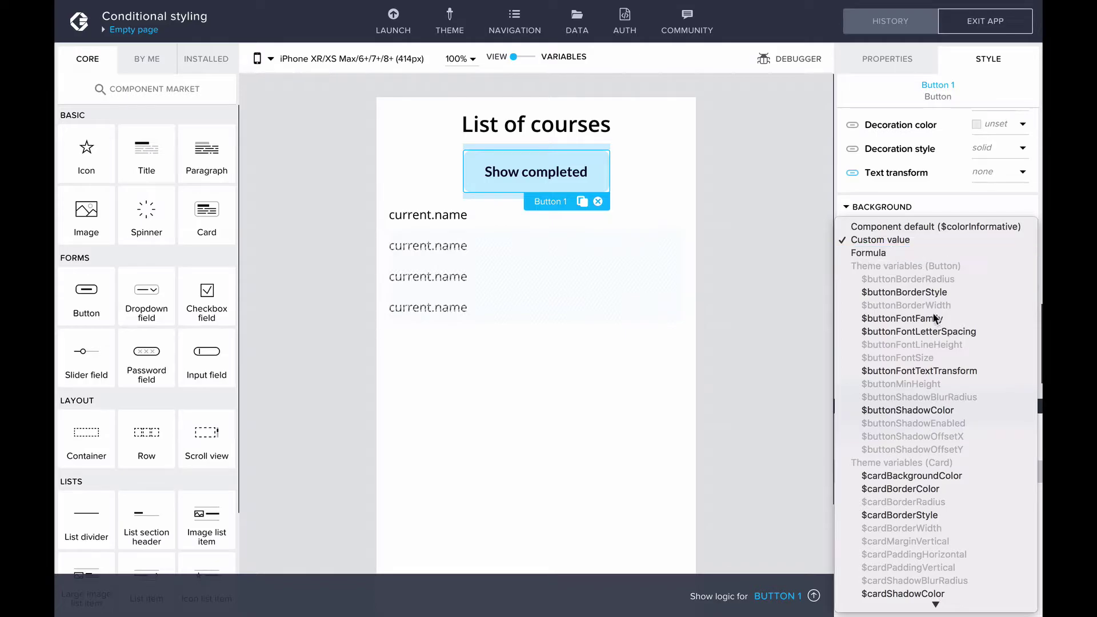
pyautogui.click(937, 254)
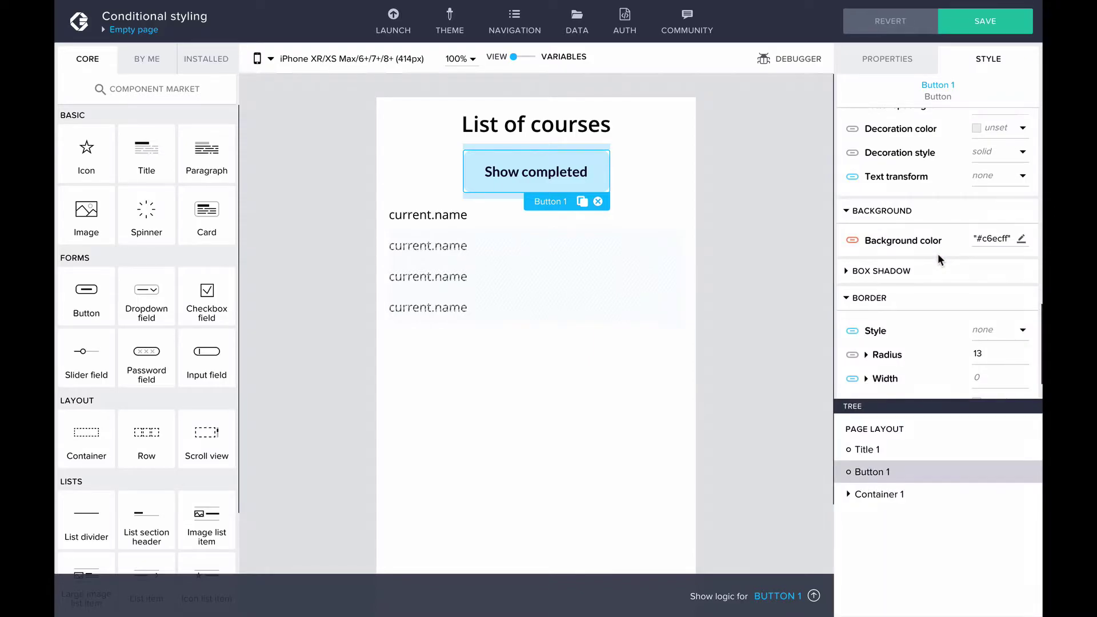
pyautogui.click(995, 238)
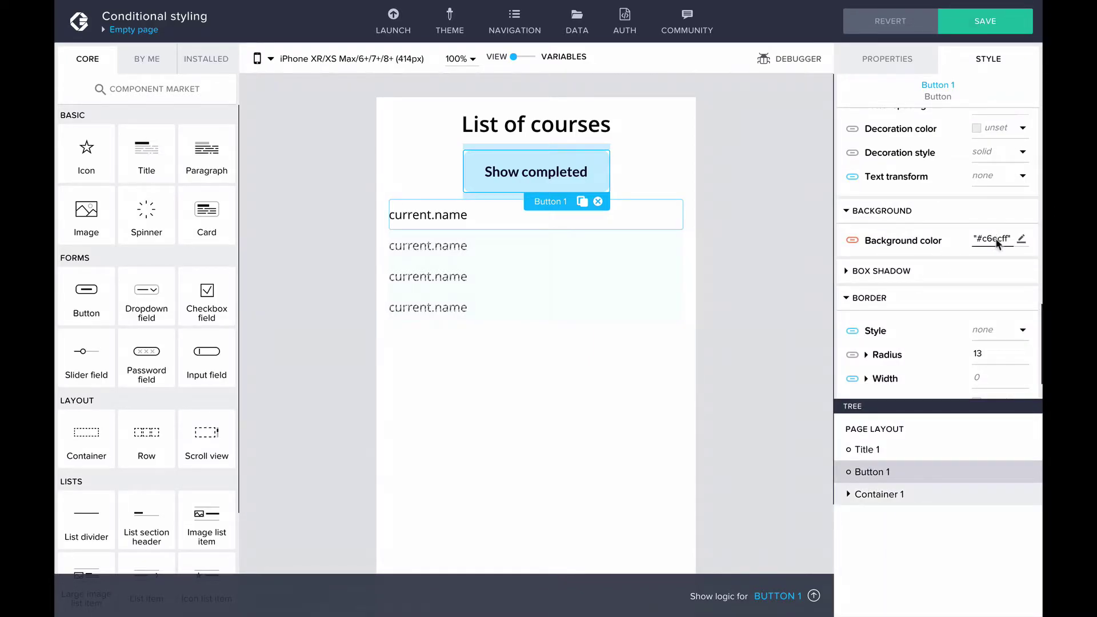
# Replace the background formula with IF(pageVars.completed, "#050A30", "#C6ECFF") and save it
pyautogui.click(996, 238)
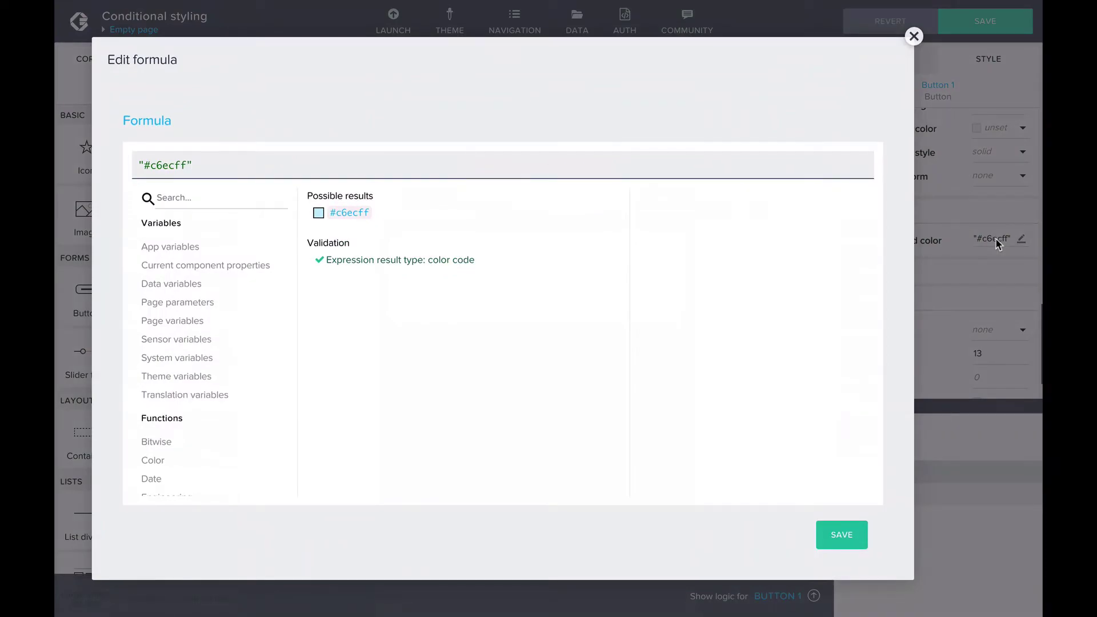
pyautogui.hotkey('ctrl', 'a')
pyautogui.write('IF(pageVars.completed, "#050A30", "#C6ECFF")')
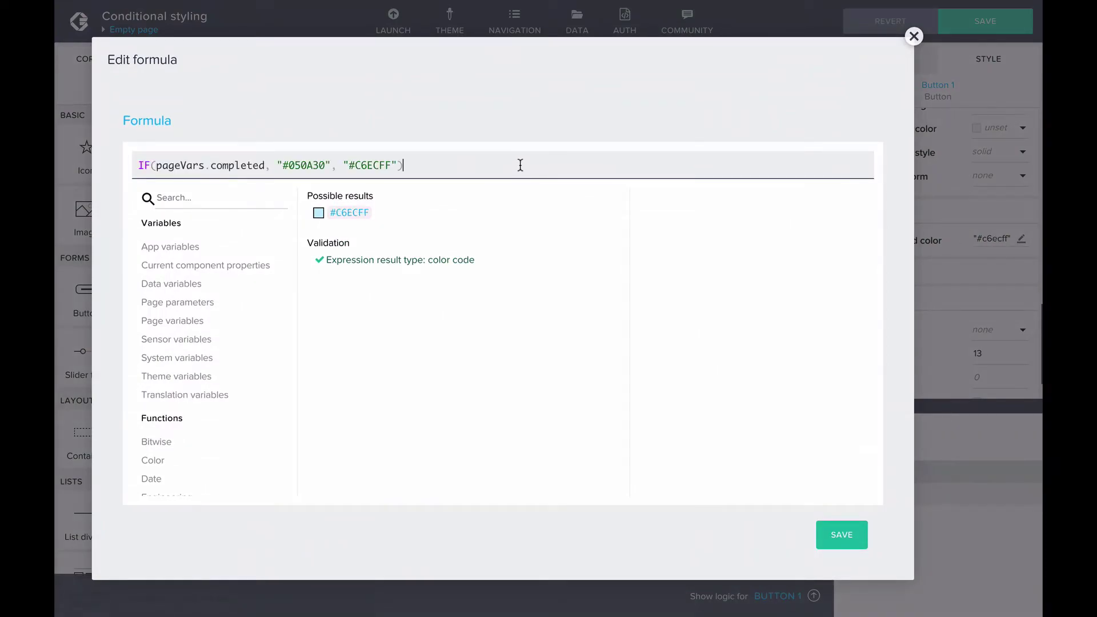
pyautogui.click(316, 165)
pyautogui.click(373, 167)
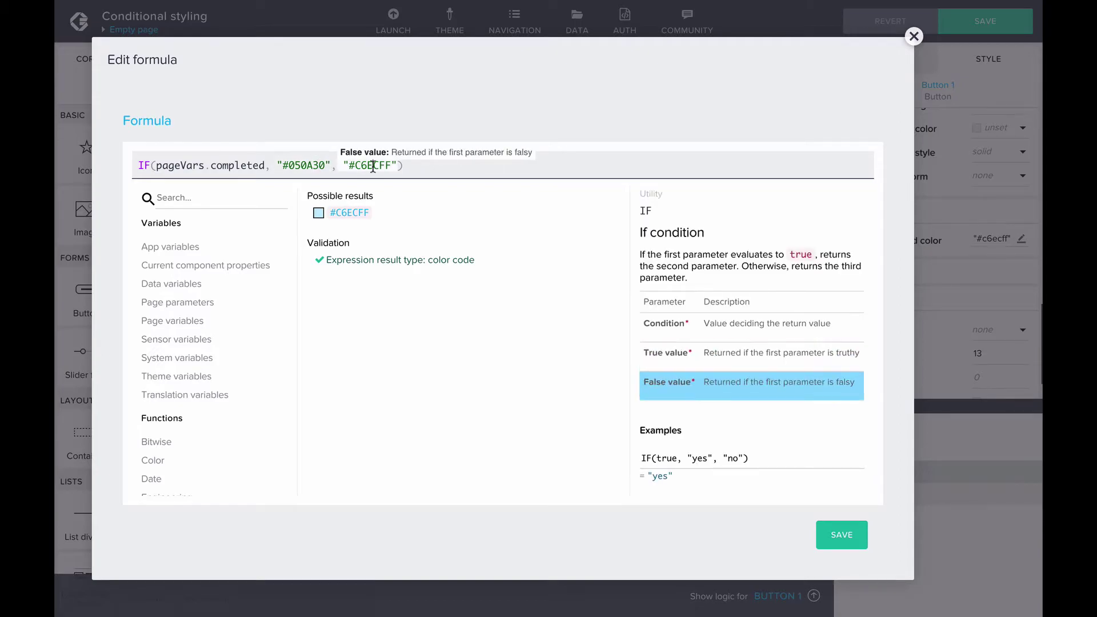
pyautogui.click(422, 166)
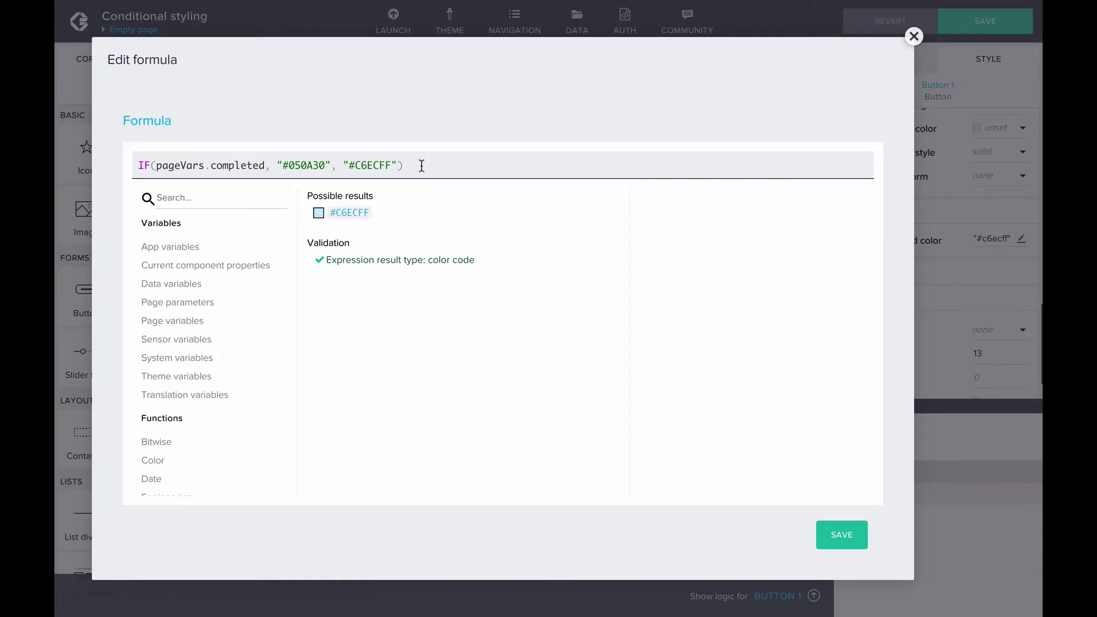
pyautogui.click(218, 379)
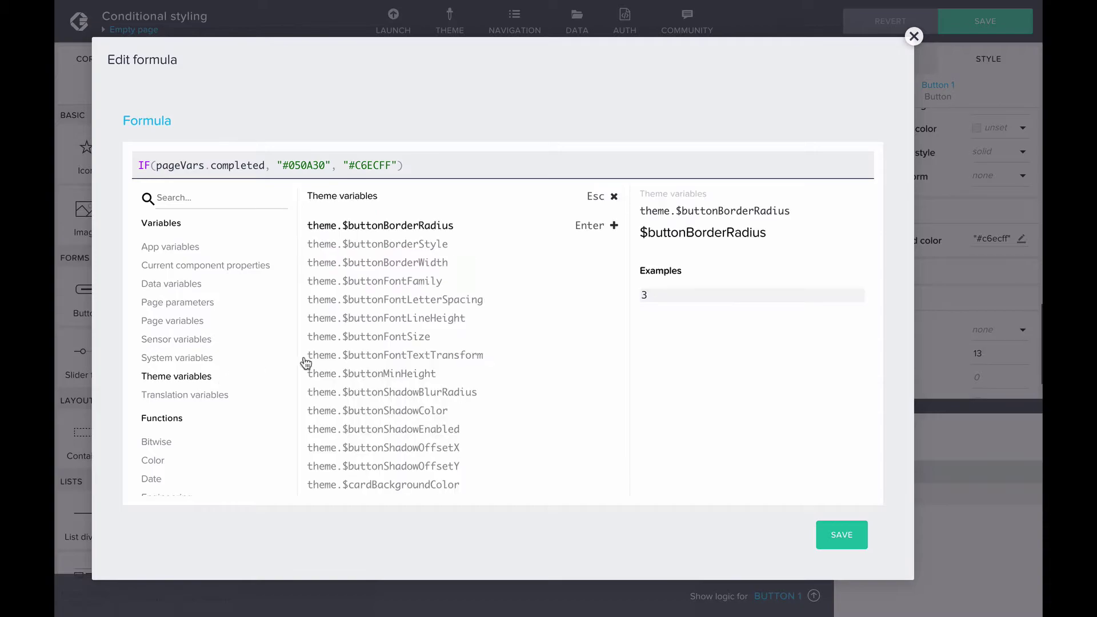
pyautogui.scroll(-8, 475, 372)
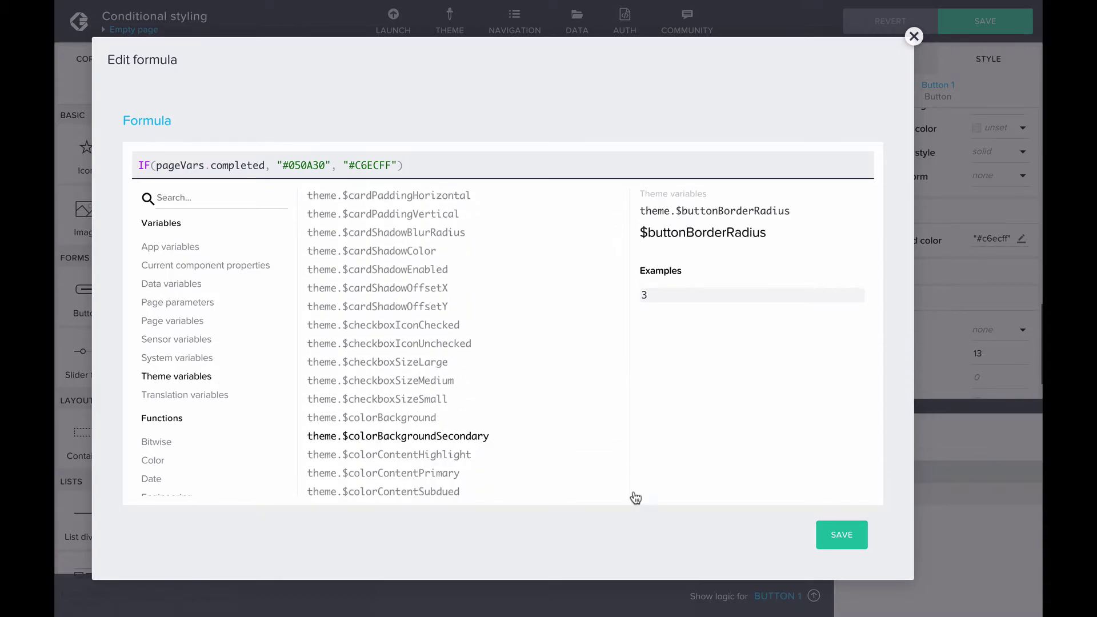
pyautogui.click(835, 538)
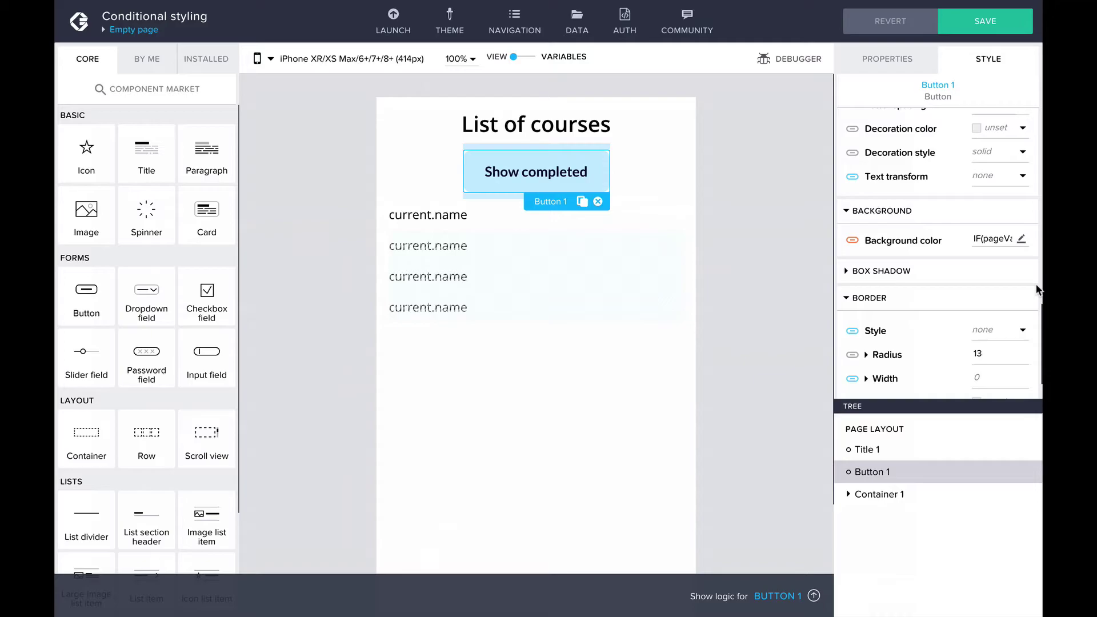
# Make the button's Text color the formula IF(pageVars.completed, "#C6ECFF", "#050A30") and save it
pyautogui.scroll(2, 1027, 288)
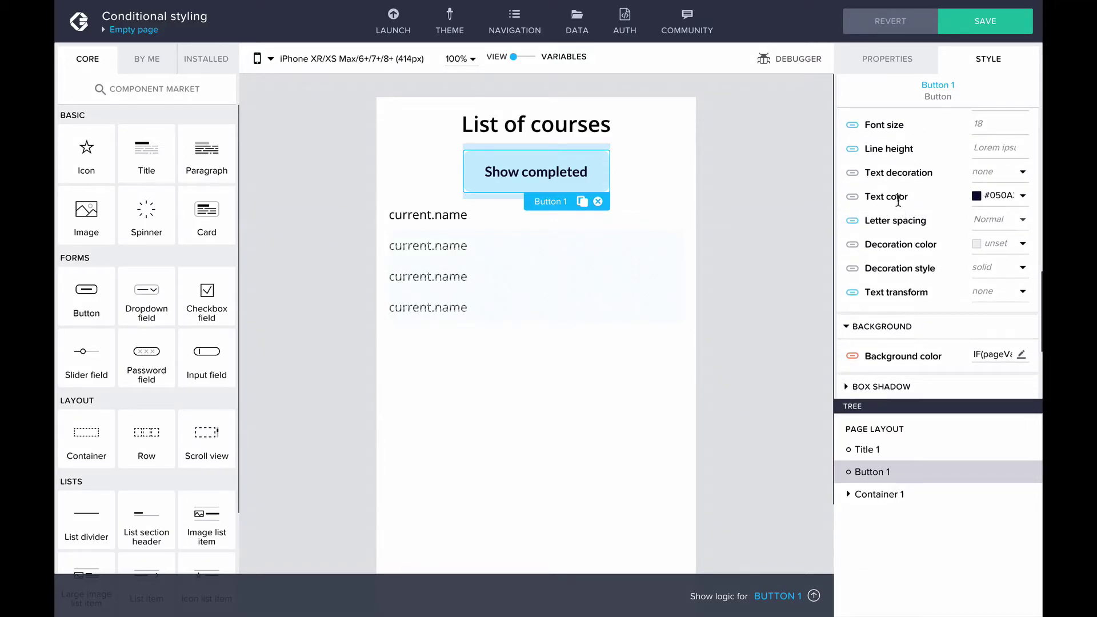
pyautogui.click(853, 199)
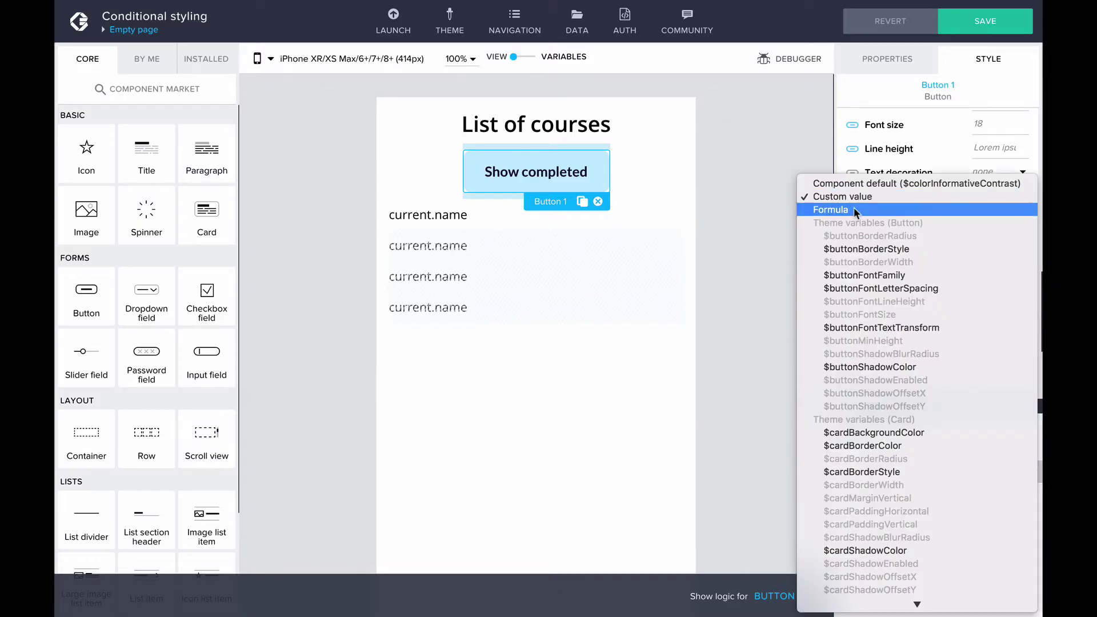
pyautogui.click(822, 209)
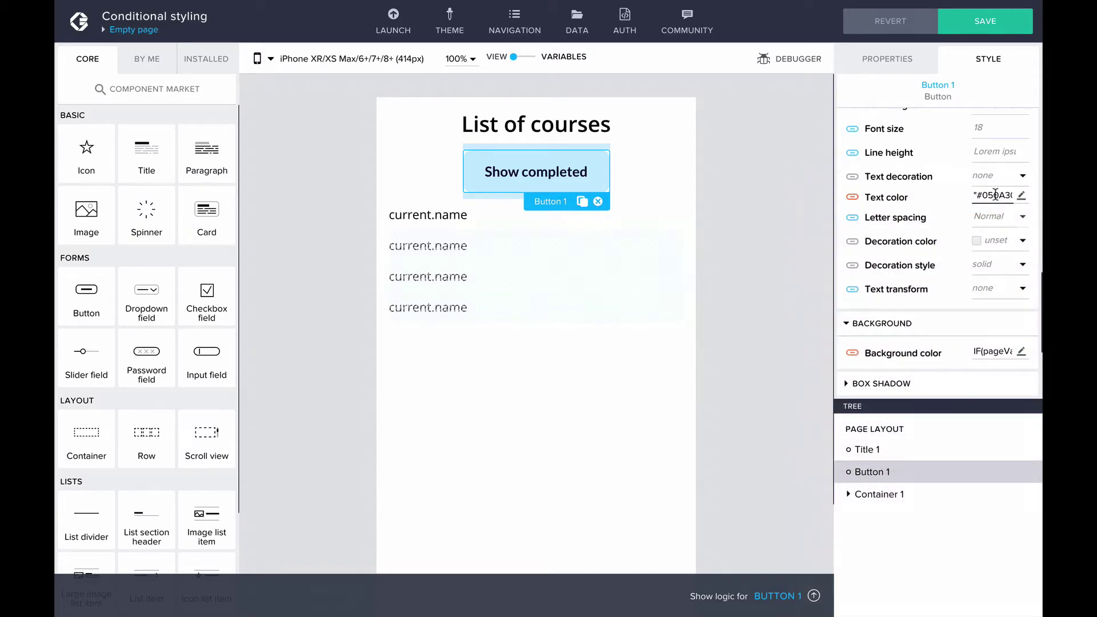
pyautogui.click(996, 198)
pyautogui.hotkey('ctrl', 'a')
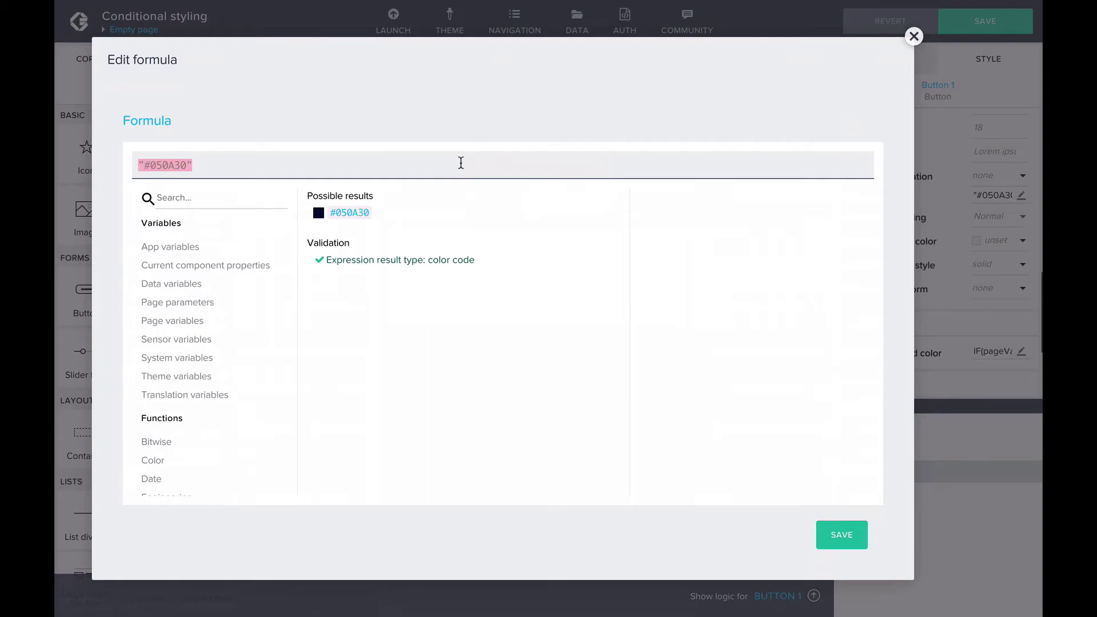
pyautogui.write('IF(pageVars.completed, "#C6ECFF", "#050A30")')
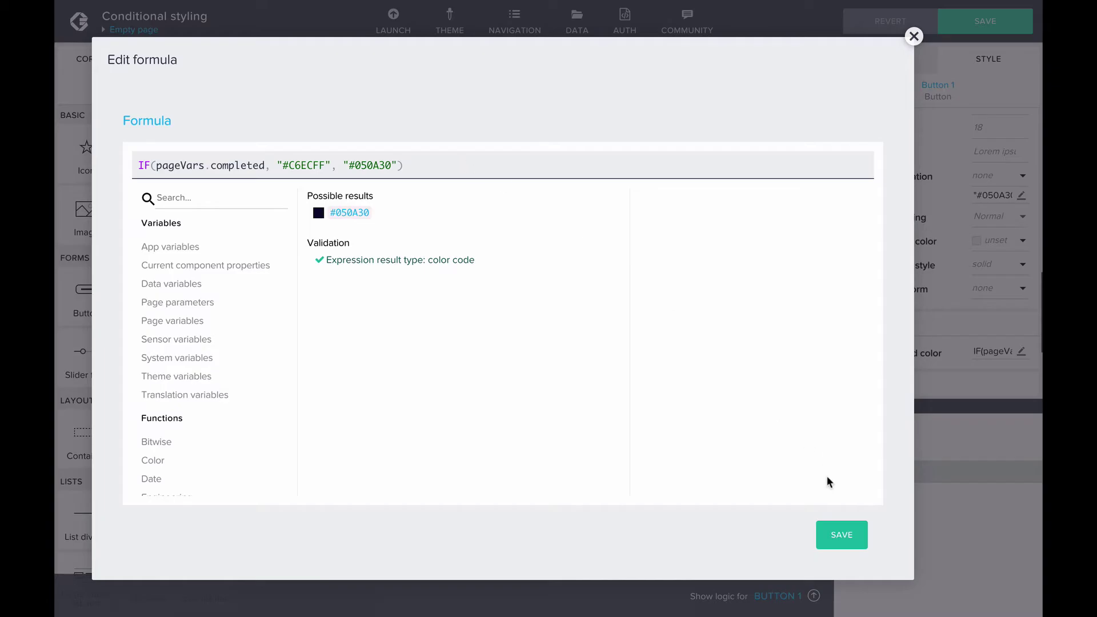
pyautogui.click(840, 531)
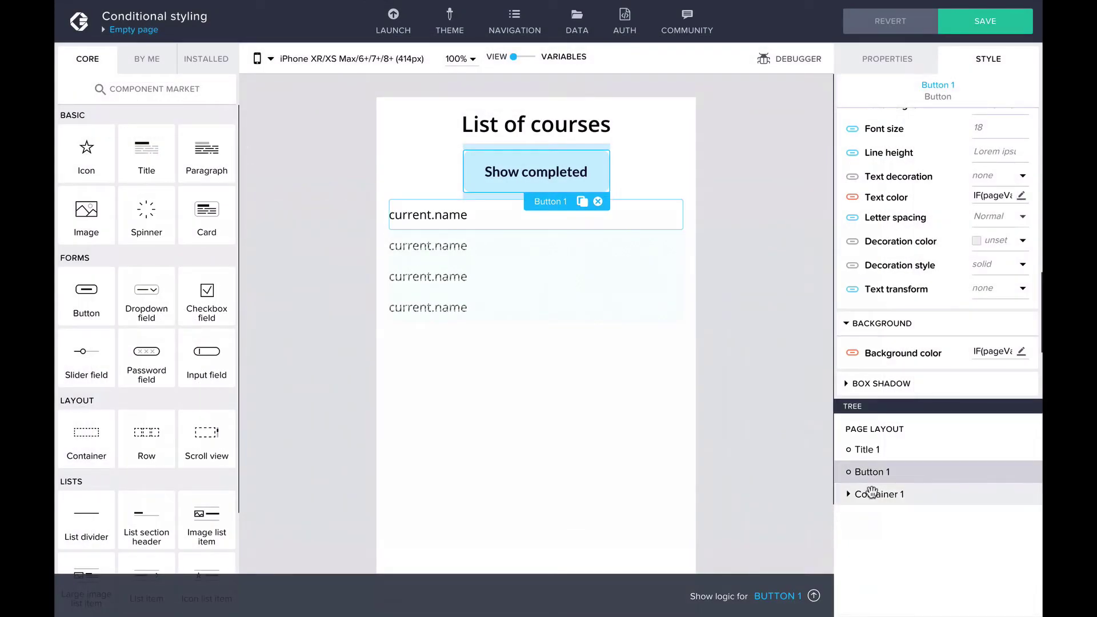
# Select Container 1 in the page tree and switch its Background color to Formula
pyautogui.click(849, 495)
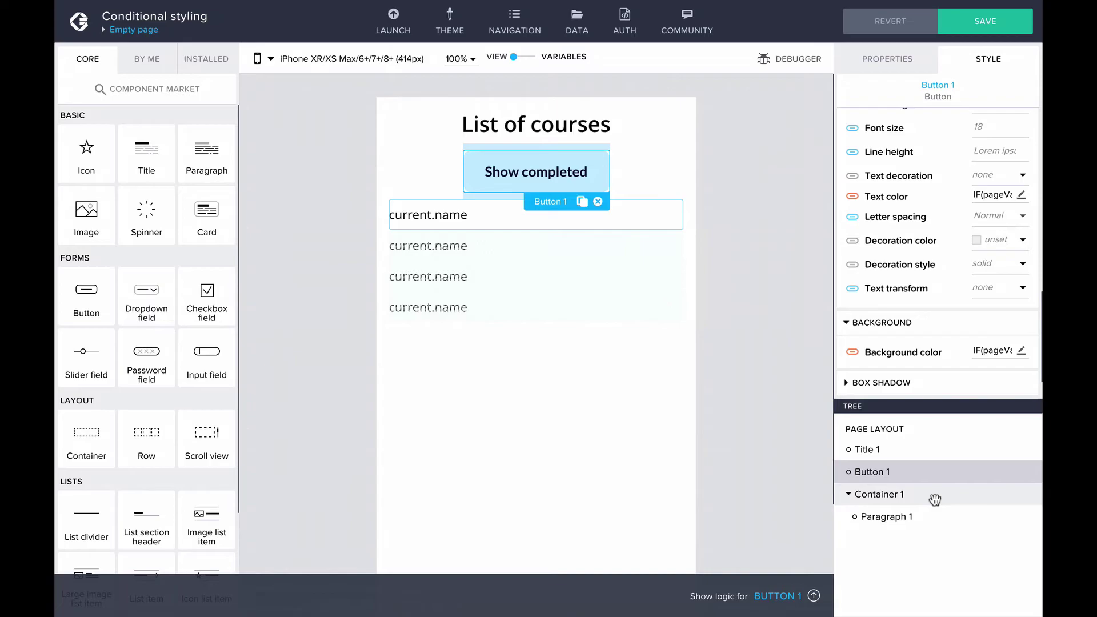
pyautogui.click(934, 500)
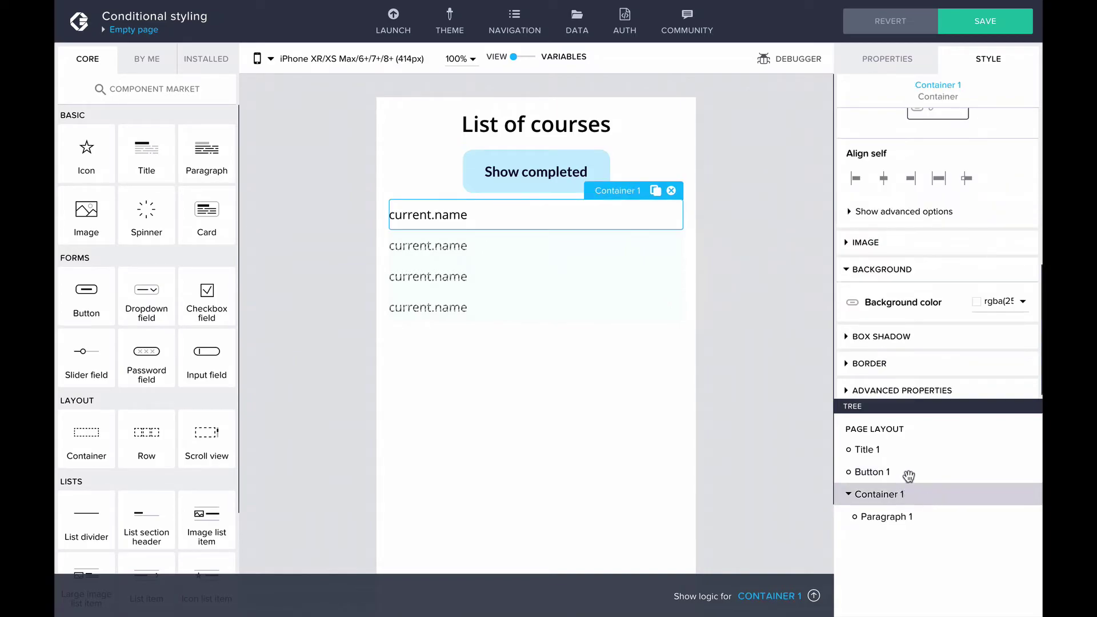
pyautogui.click(852, 296)
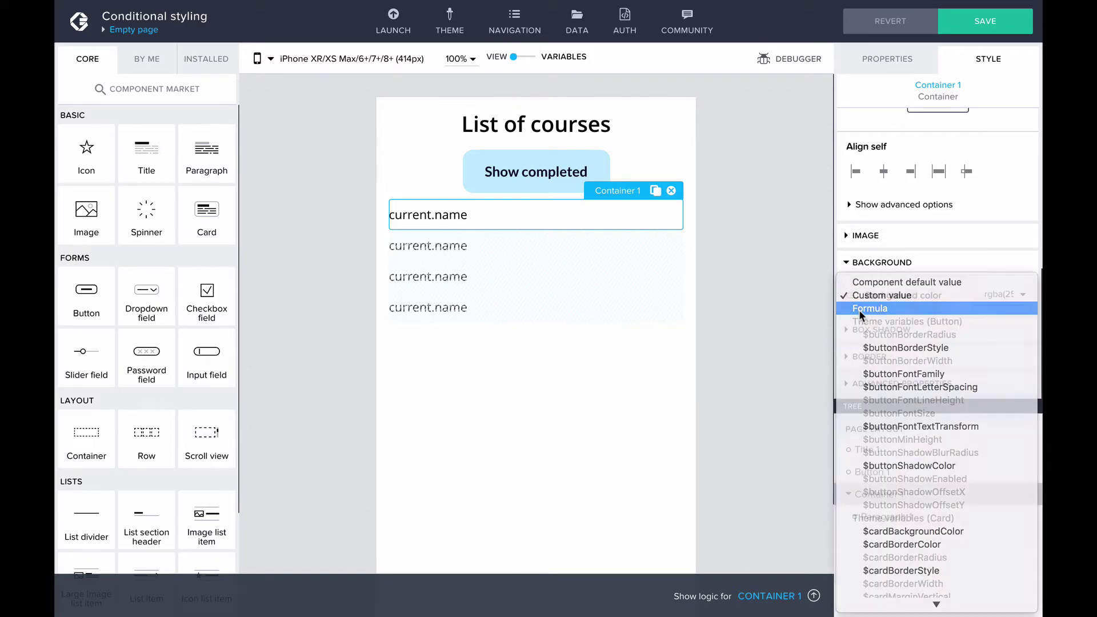
pyautogui.click(859, 309)
# Set Container 1's background to IF(IS_EVEN(INDEX_OF(pageVars.listOfCourses, current)), "#e4e4e4", "#ffffff") and save it
pyautogui.click(989, 296)
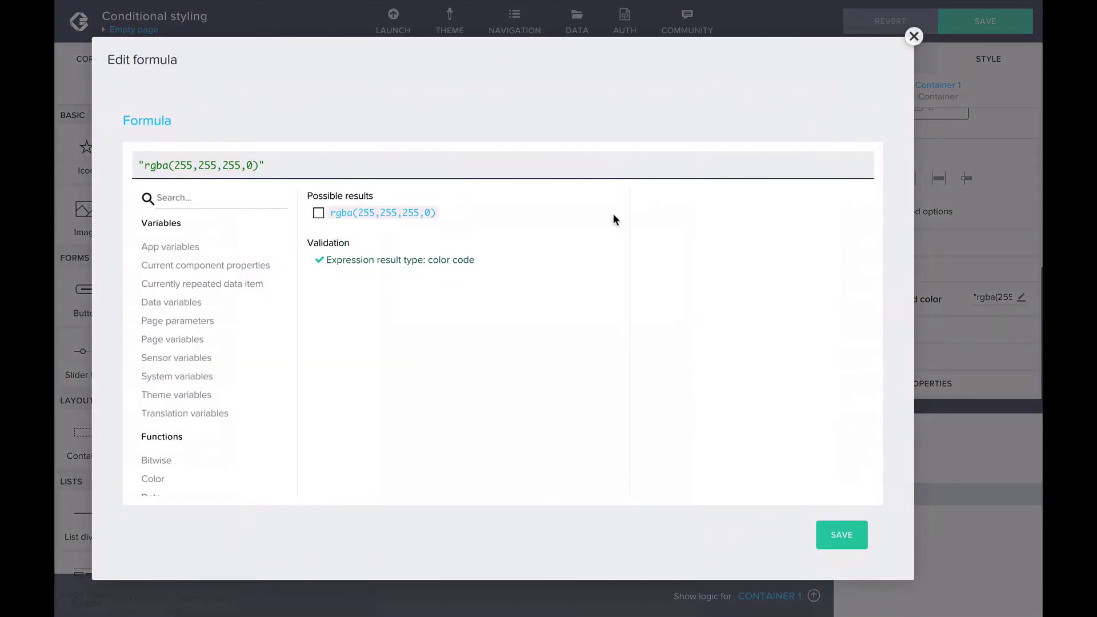
pyautogui.hotkey('ctrl', 'a')
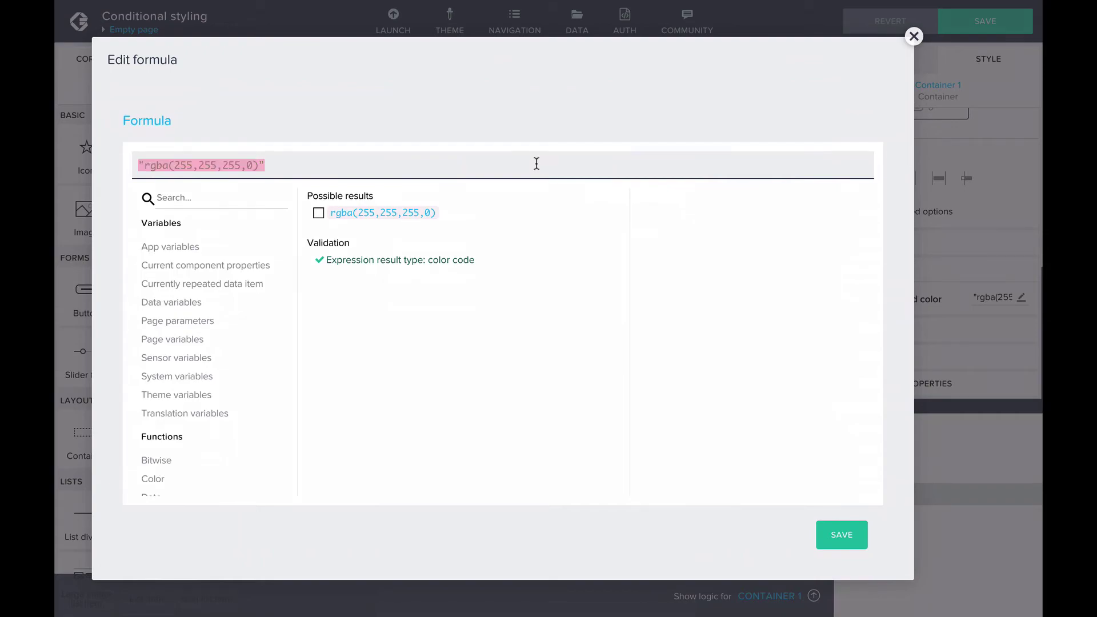
pyautogui.write('IF( IS_EVEN( INDEX_OF(pageVars.listOfCourses, current) ), "#e4e4e4", "#ffffff" )')
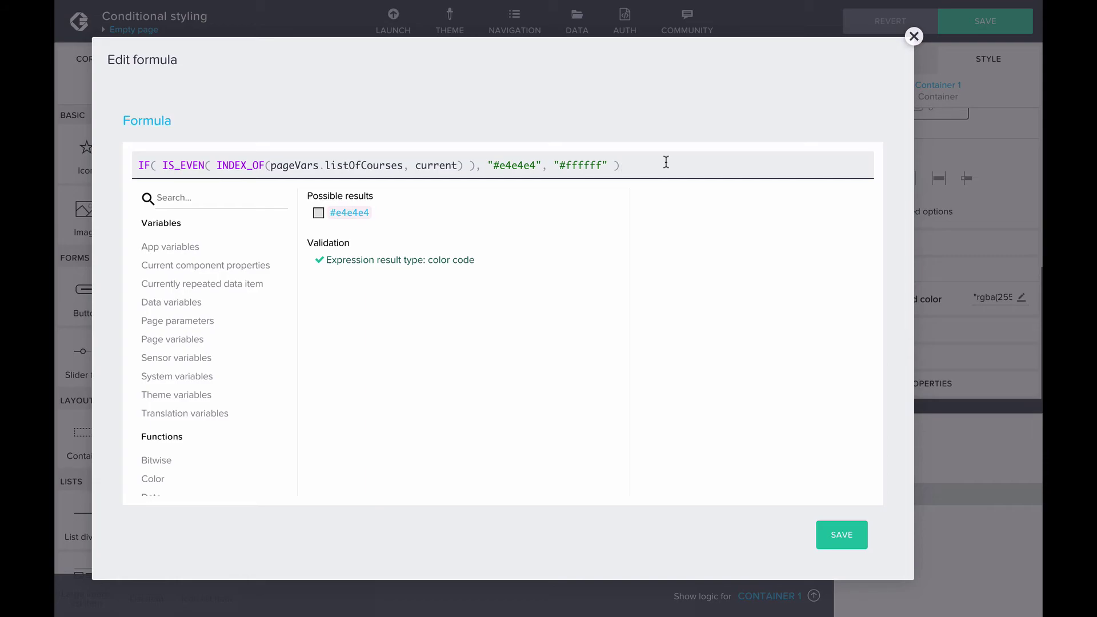
pyautogui.click(448, 165)
pyautogui.click(186, 165)
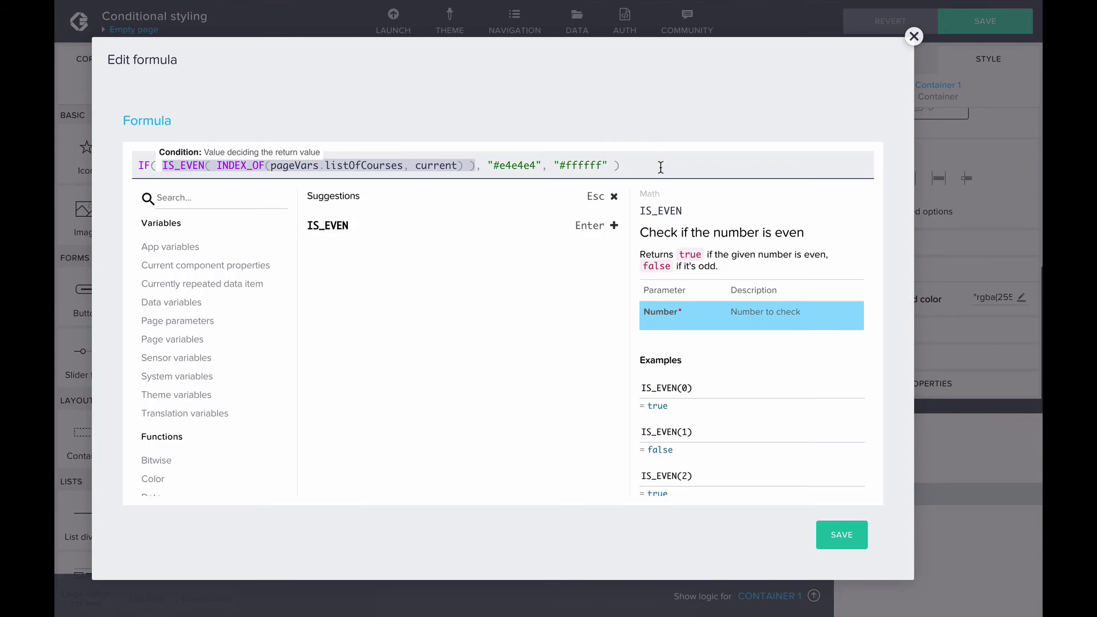
pyautogui.click(517, 169)
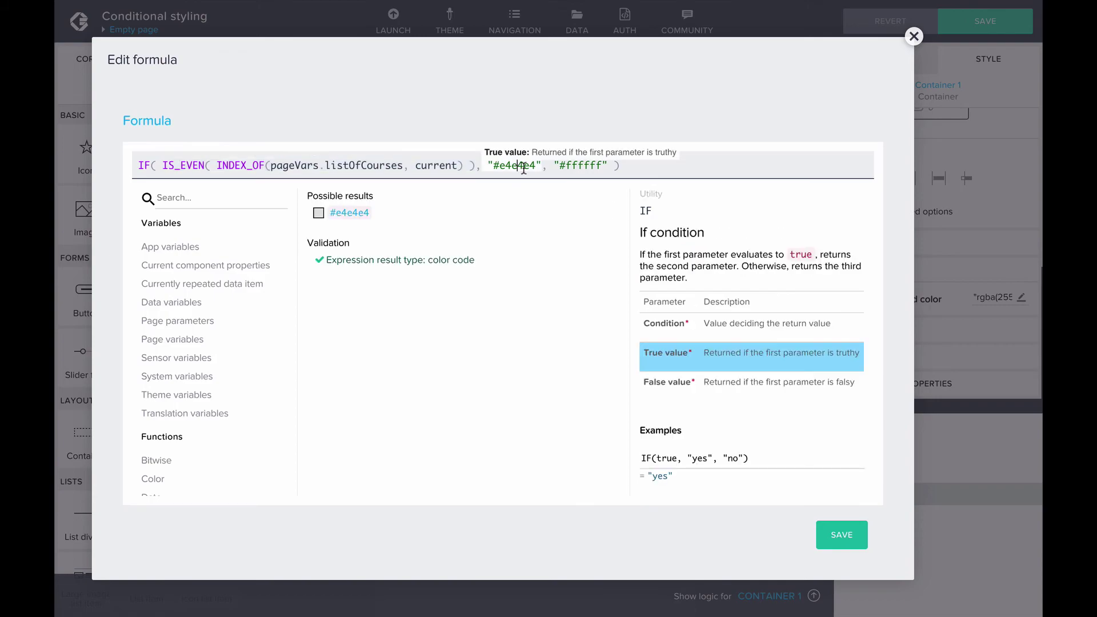
pyautogui.click(582, 166)
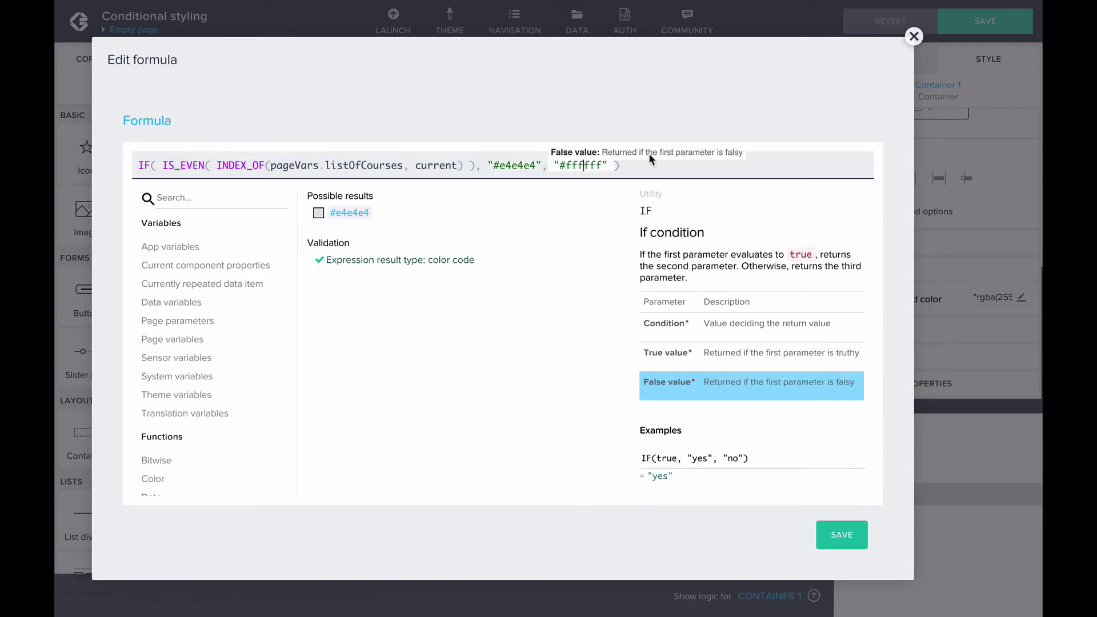
pyautogui.click(666, 164)
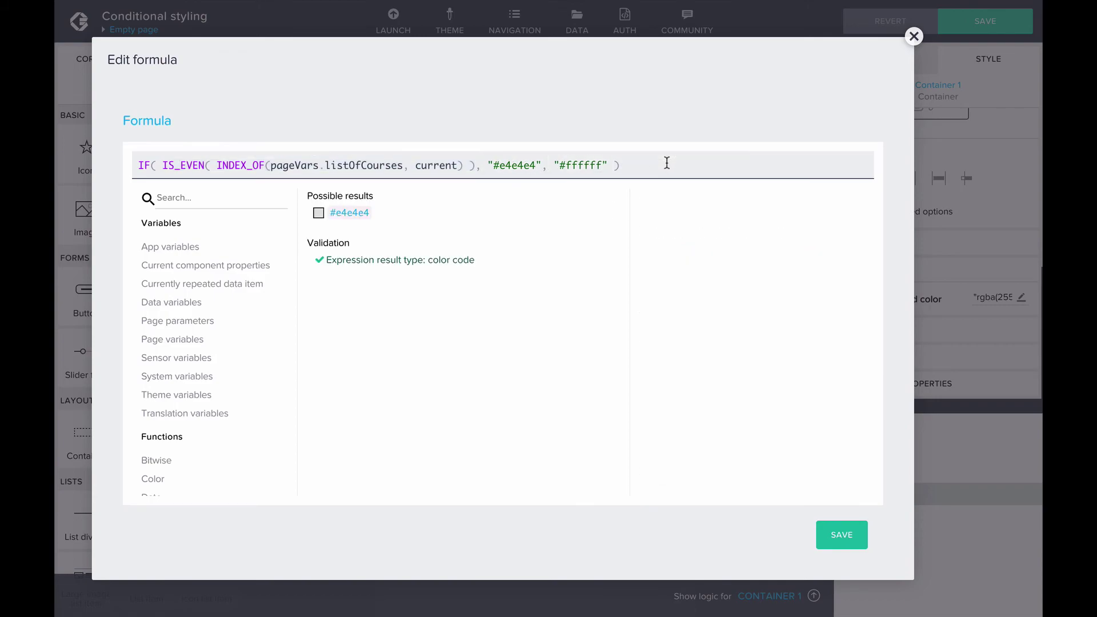
pyautogui.click(842, 535)
# Save the app and deselect Container 1 to check the alternating grey and white rows
pyautogui.click(984, 22)
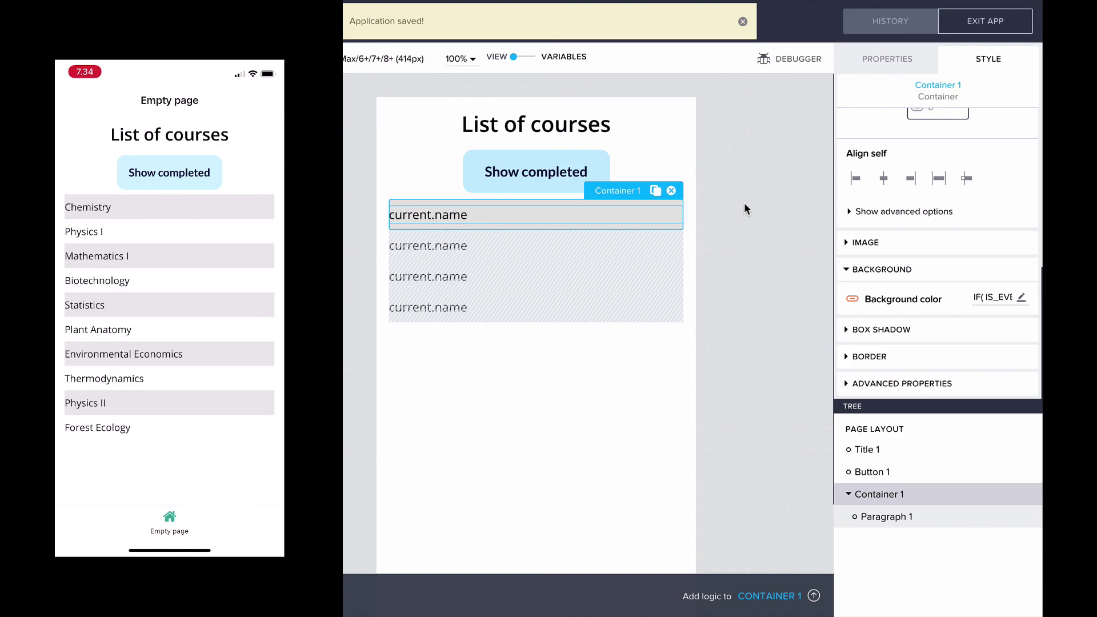
pyautogui.click(745, 209)
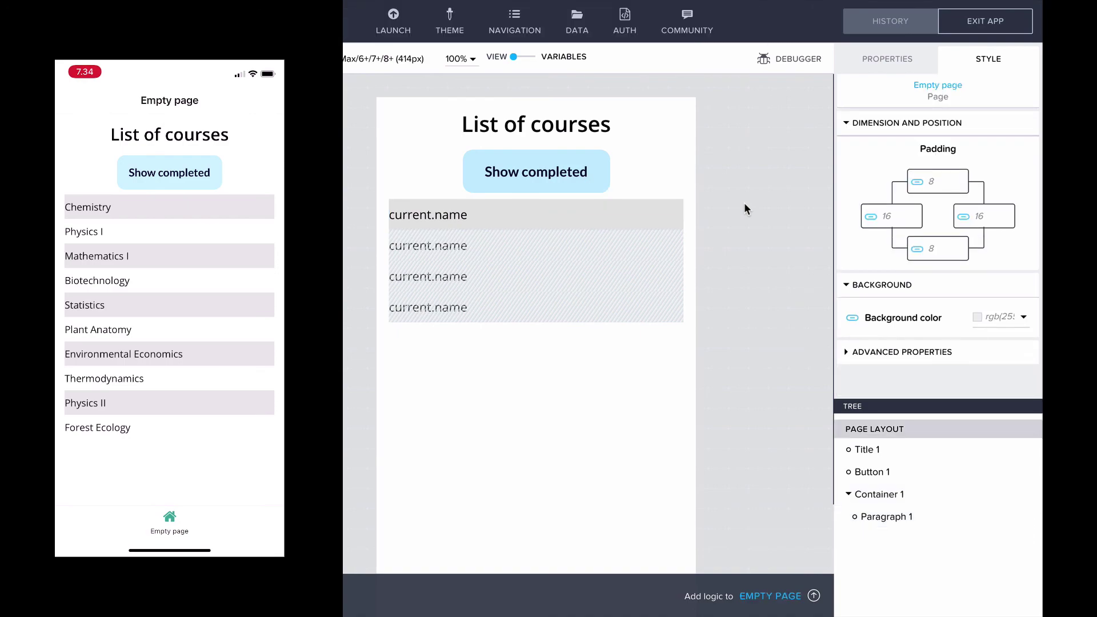